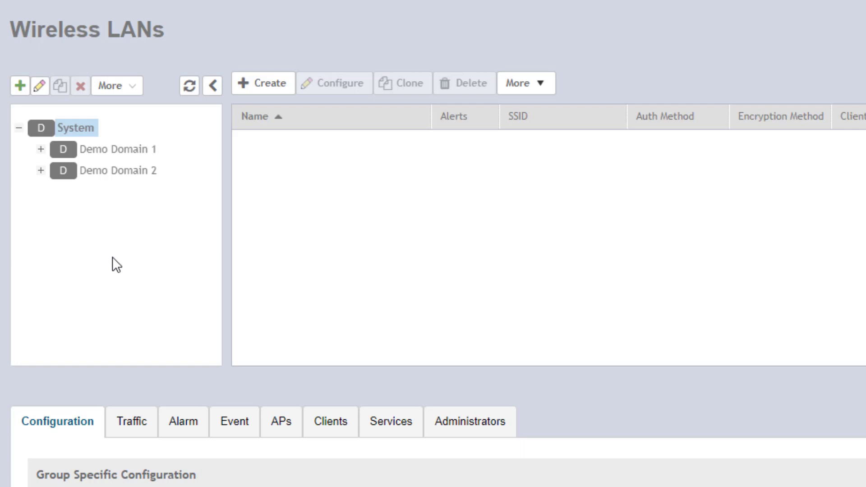
- Expand both demo domains, check each zone's default WLAN group, then show Demo Zone 1's configuration
left_click(40, 151)
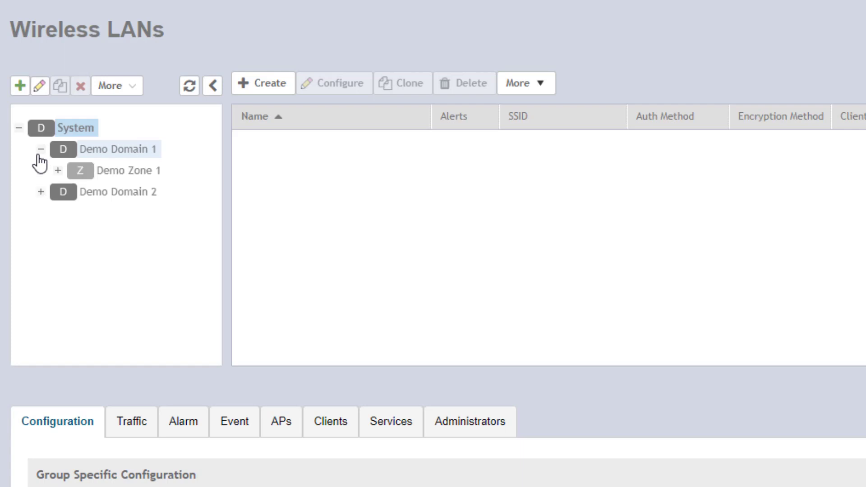
left_click(40, 194)
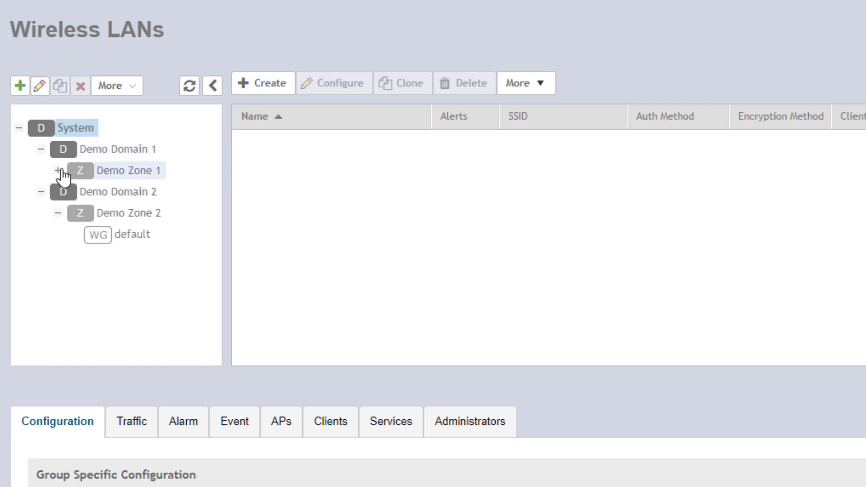
left_click(57, 171)
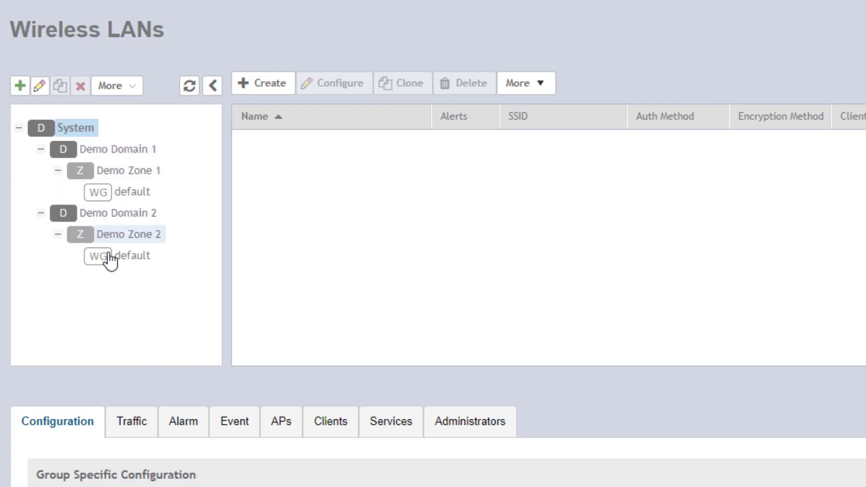
left_click(138, 193)
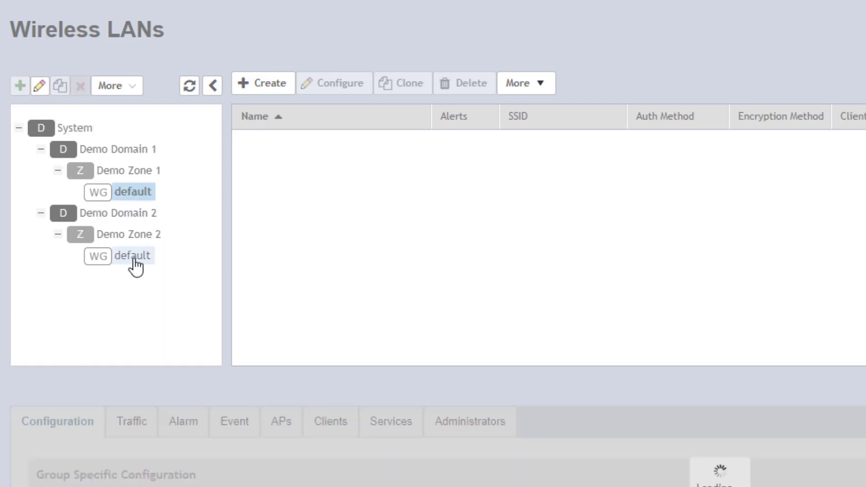
left_click(134, 260)
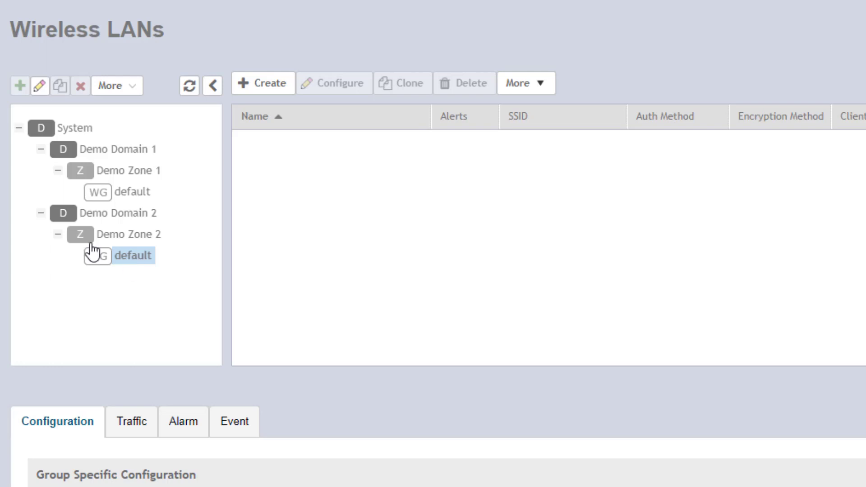
left_click(41, 213)
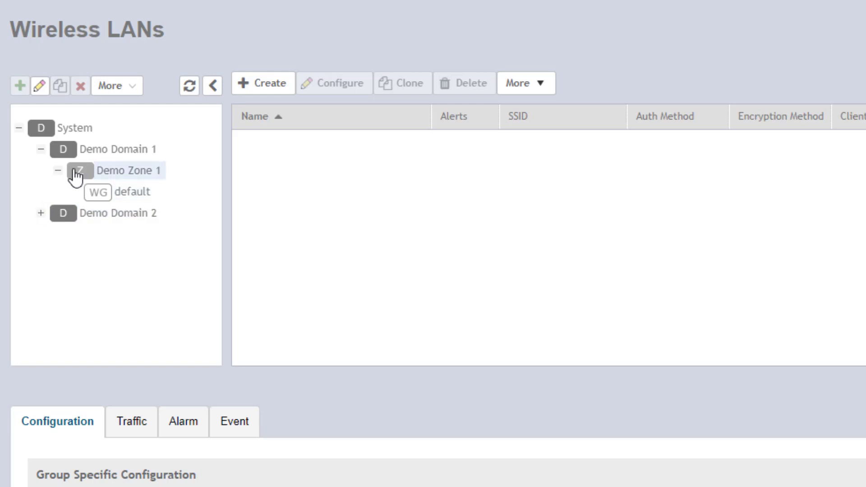
left_click(144, 170)
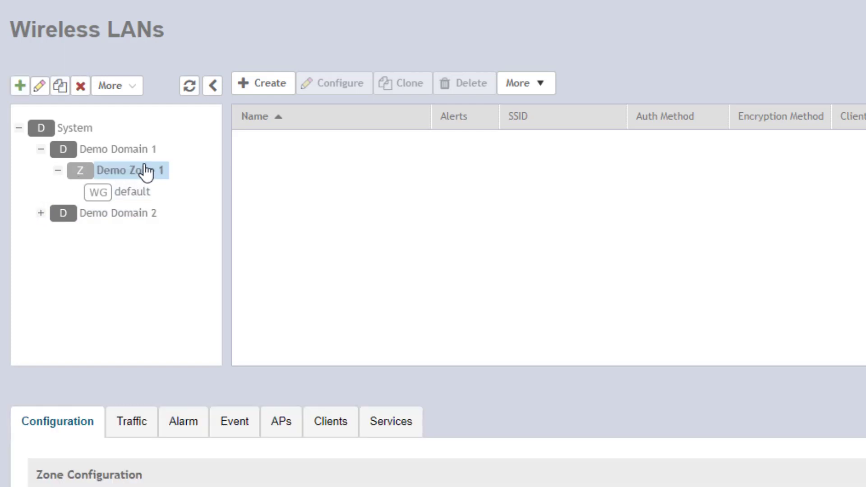
- Create a WLAN named corp with WPA2 encryption and a passphrase
left_click(256, 87)
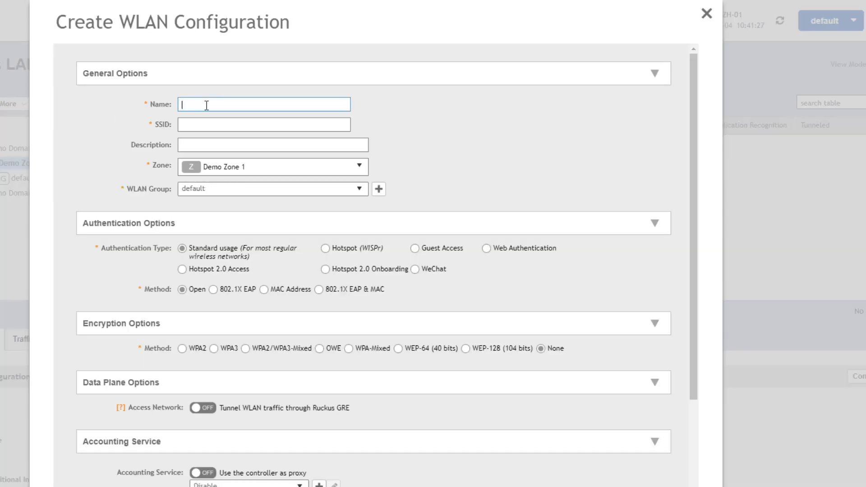
type("corp")
left_click(182, 348)
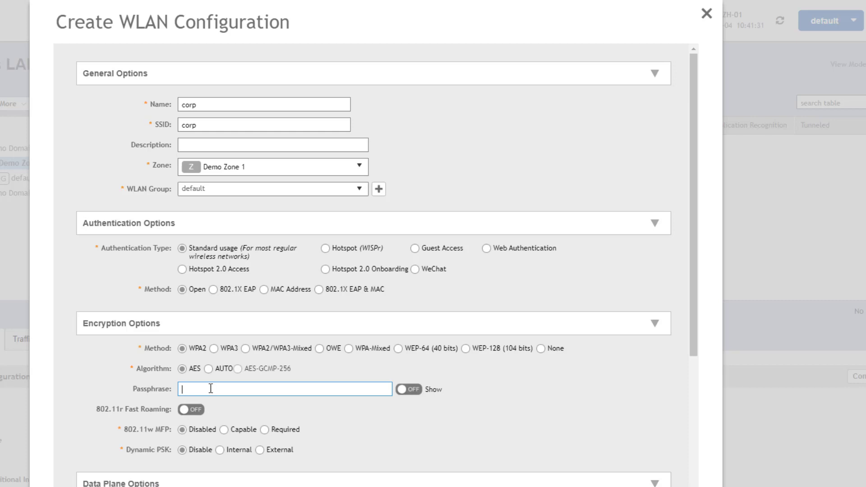
left_click(210, 388)
type("password")
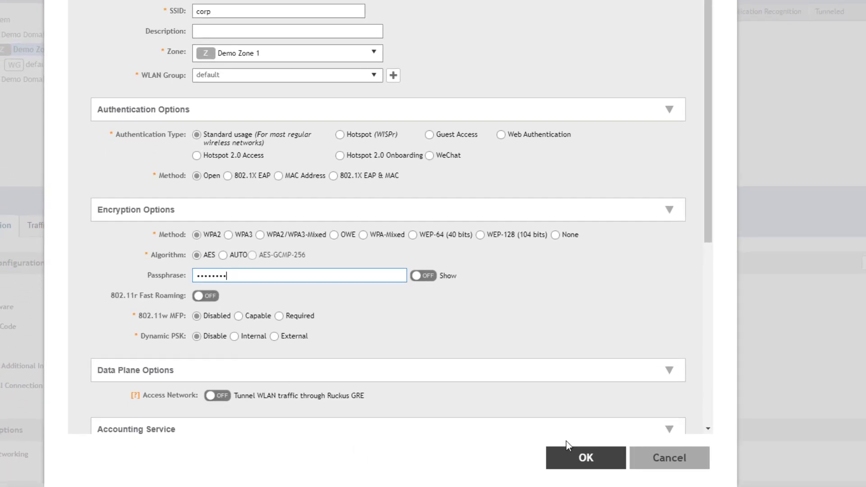
left_click(569, 456)
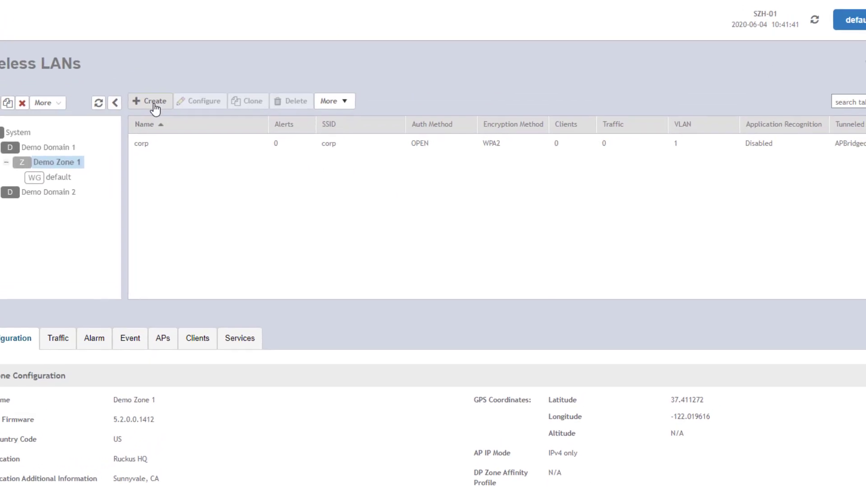
- Create a second WLAN named guest with WPA2 encryption and its own passphrase
left_click(154, 104)
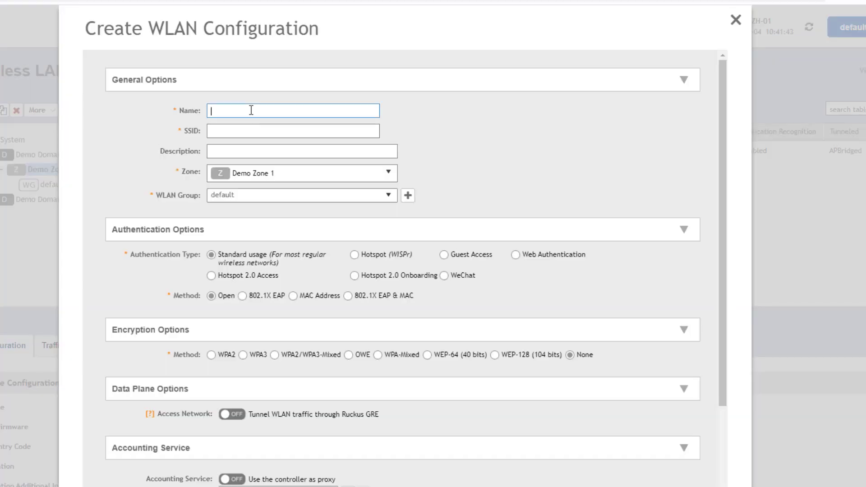
type("guest")
left_click(212, 355)
left_click(253, 393)
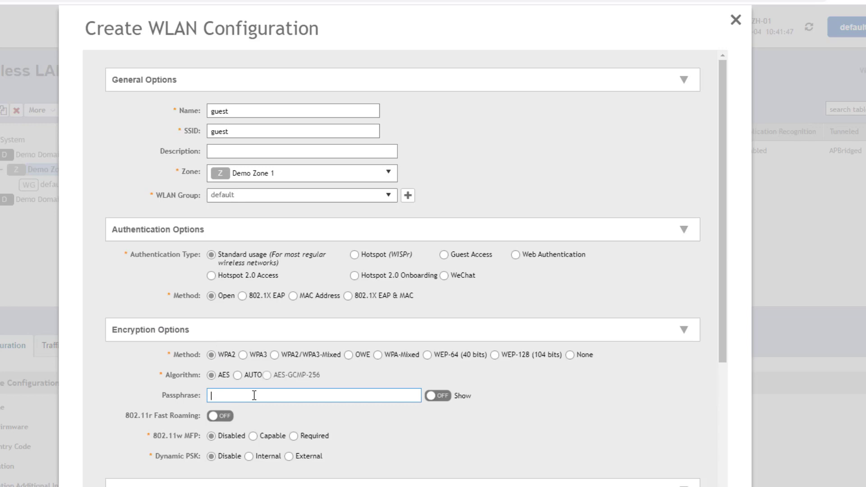
type("•••••")
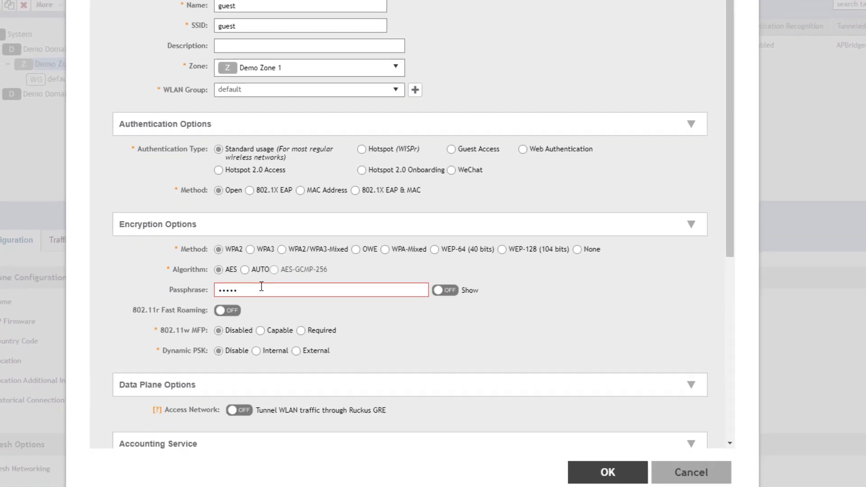
type("•••••")
left_click(622, 483)
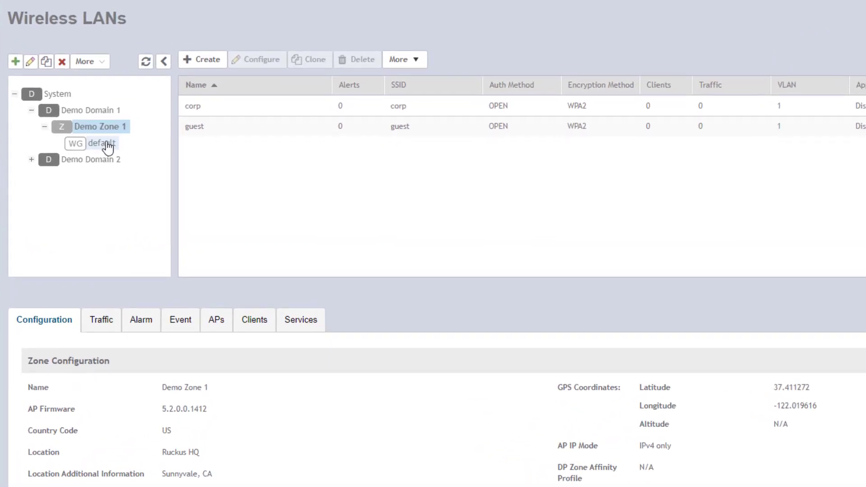
- Edit Demo Zone 1's default WLAN group to remove guest and corp, leaving no members
left_click(107, 145)
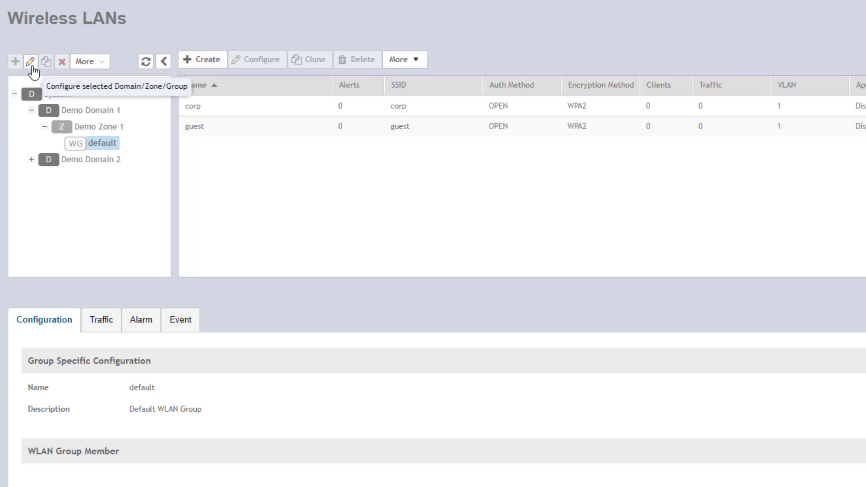
left_click(30, 61)
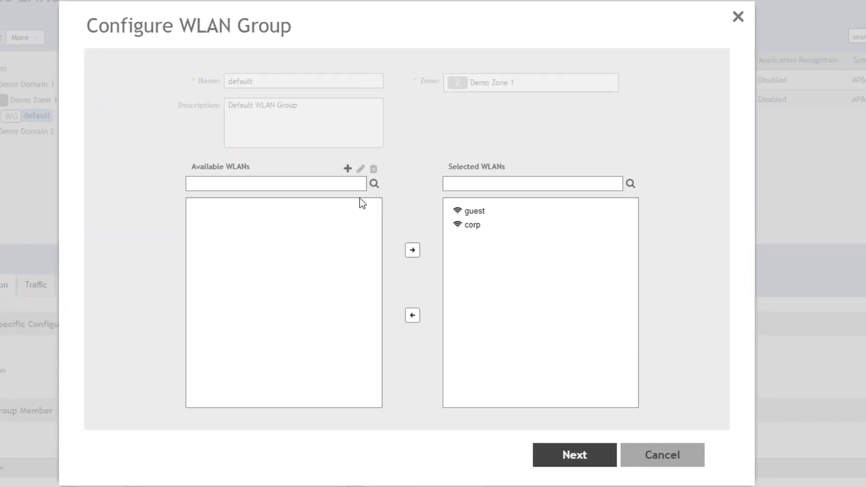
left_click(472, 214)
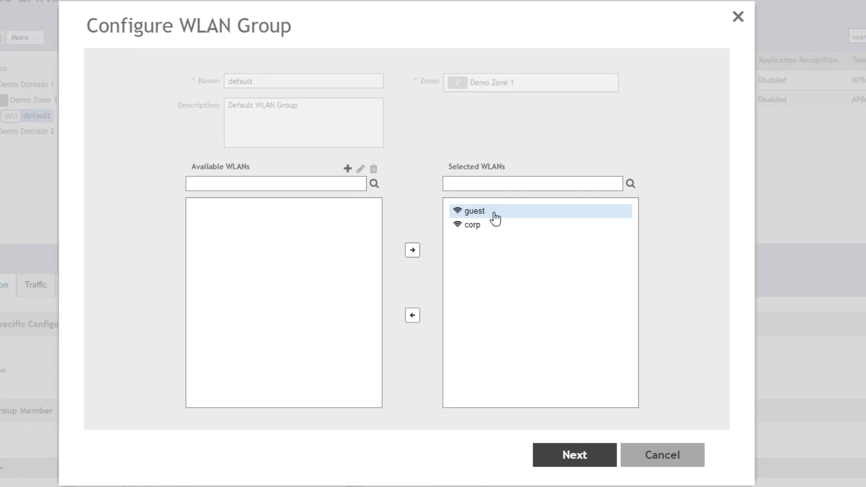
left_click(486, 227, "shift")
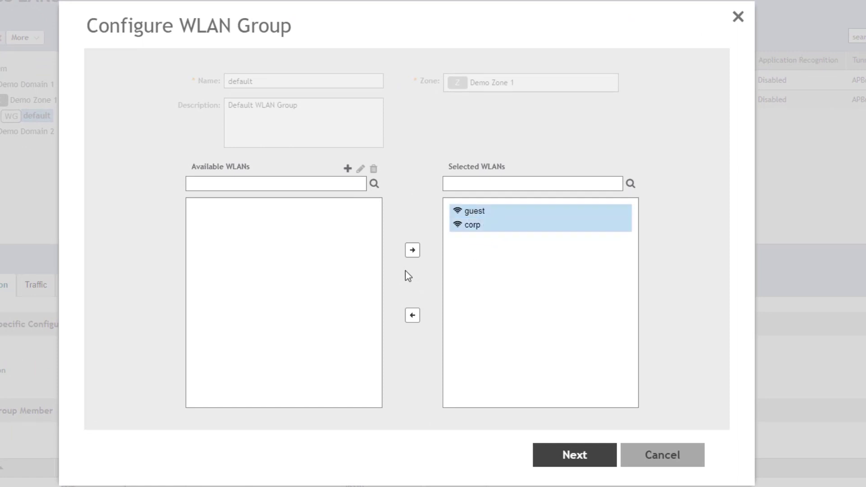
left_click(412, 317)
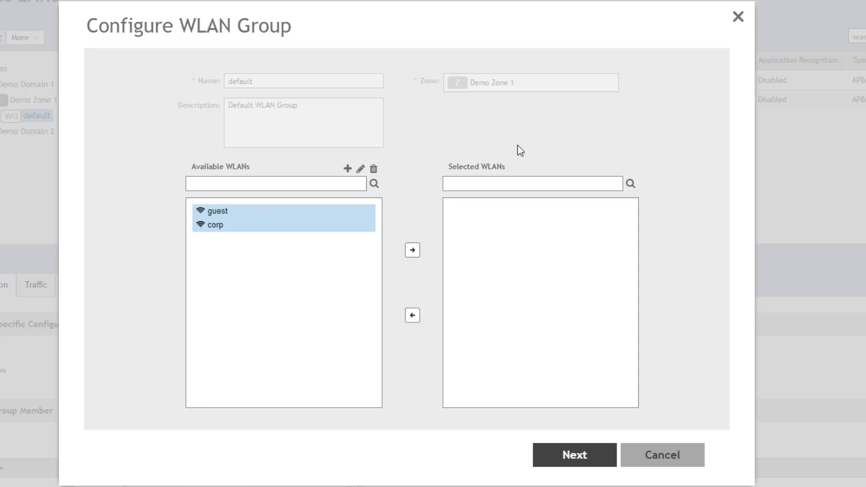
left_click(574, 456)
left_click(581, 331)
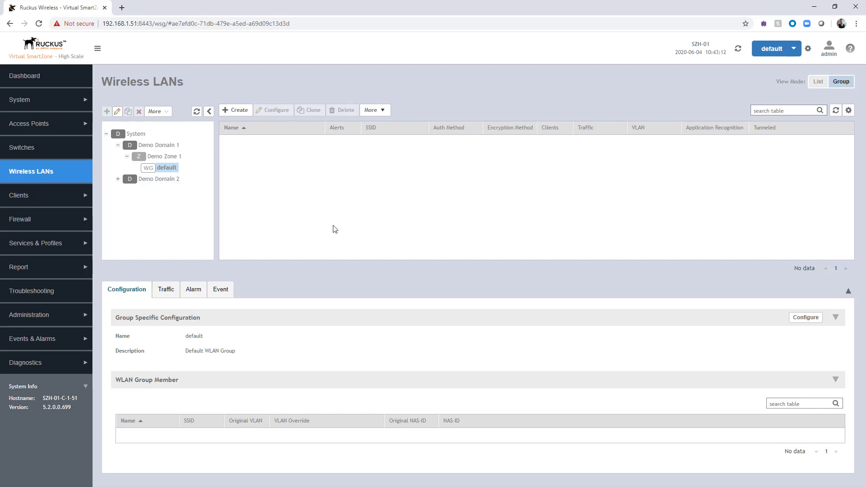
left_click(135, 133)
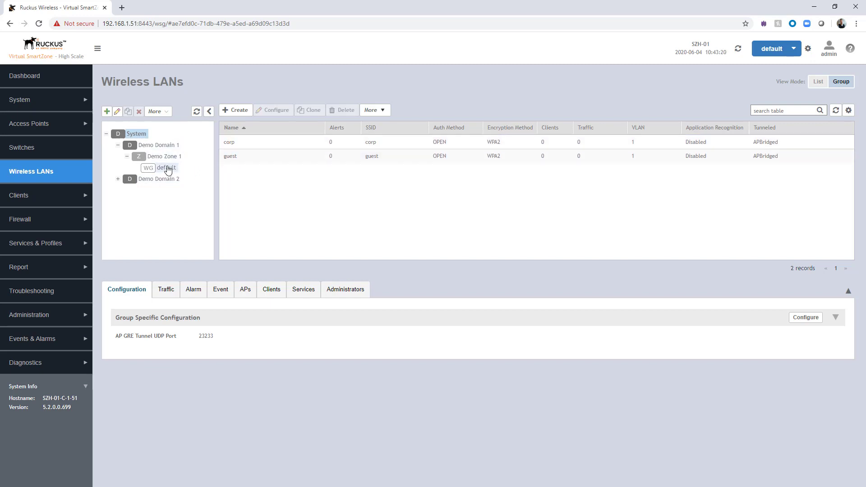
left_click(168, 169)
left_click(169, 159)
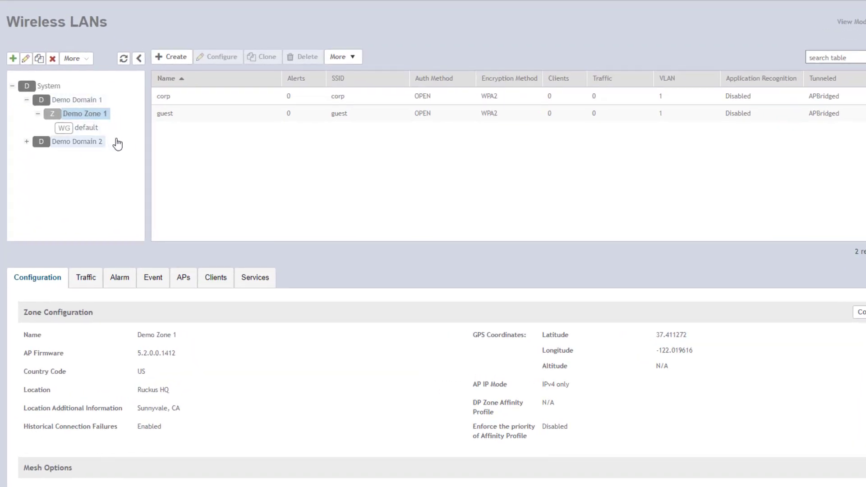
- Start a WLAN group named Corp with corp as its selected WLAN, then proceed to override settings
left_click(14, 59)
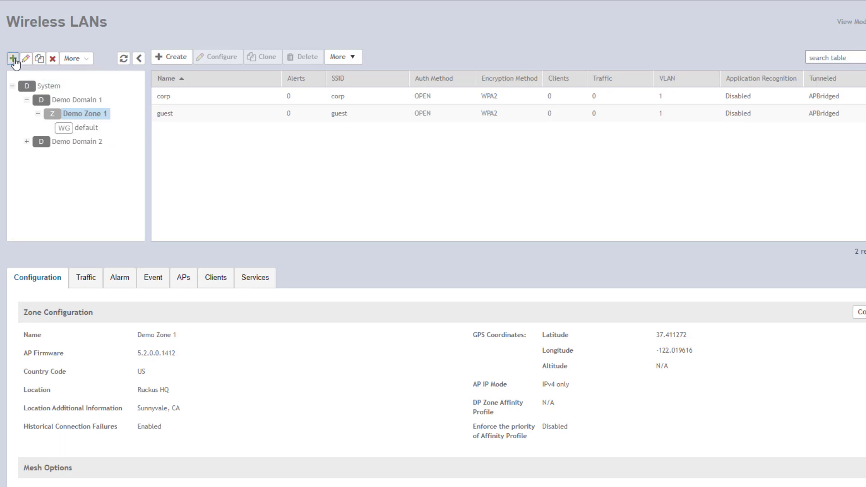
left_click(272, 97)
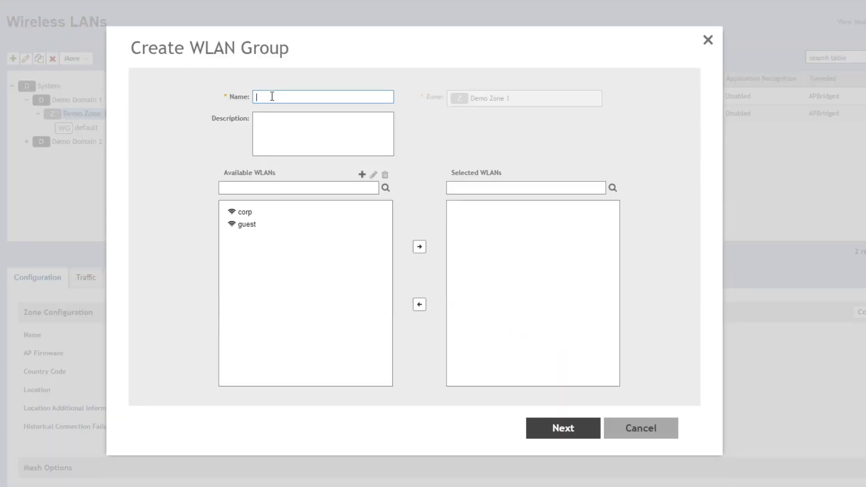
type("Corp")
left_click(248, 214)
left_click(282, 224, "shift")
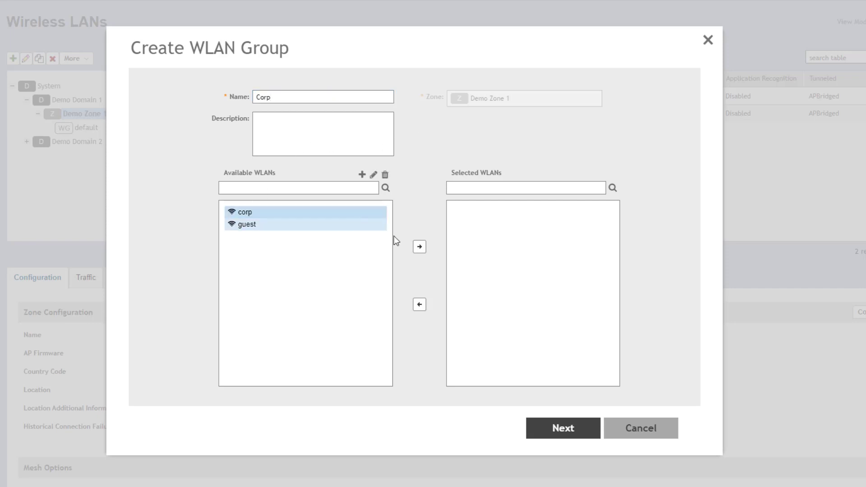
left_click(420, 250)
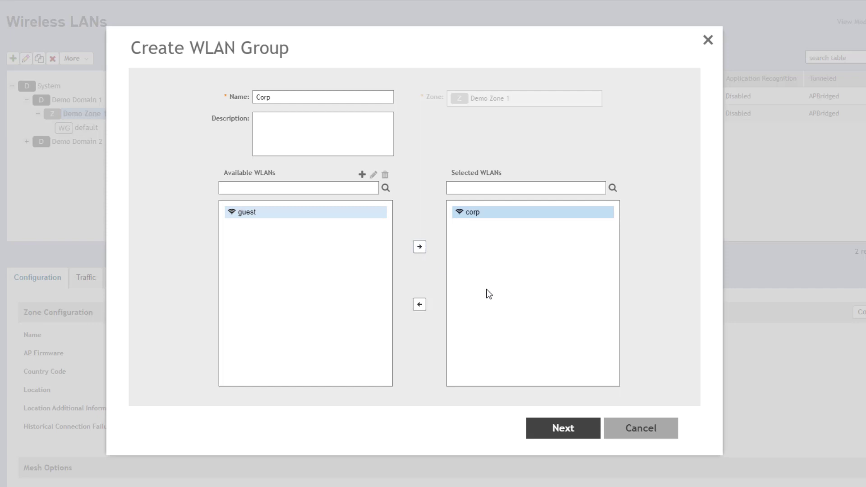
left_click(564, 431)
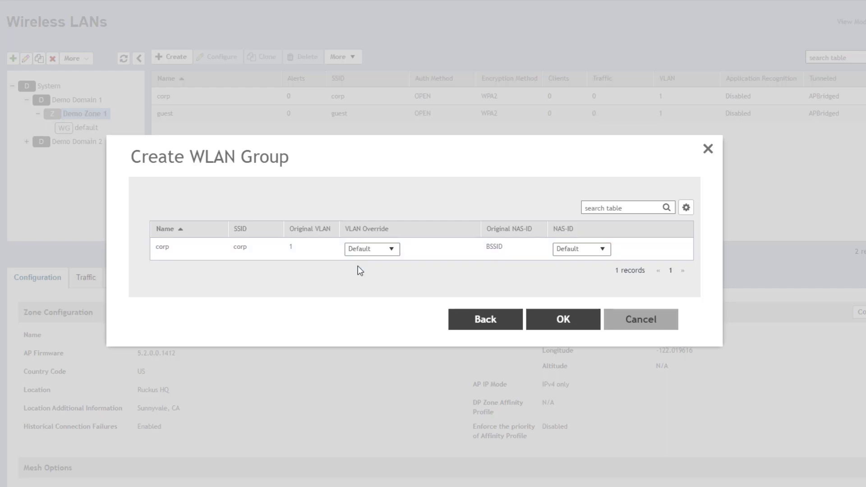
- Try corp's VLAN override as Pooling and Tag, then return it to Default
left_click(393, 251)
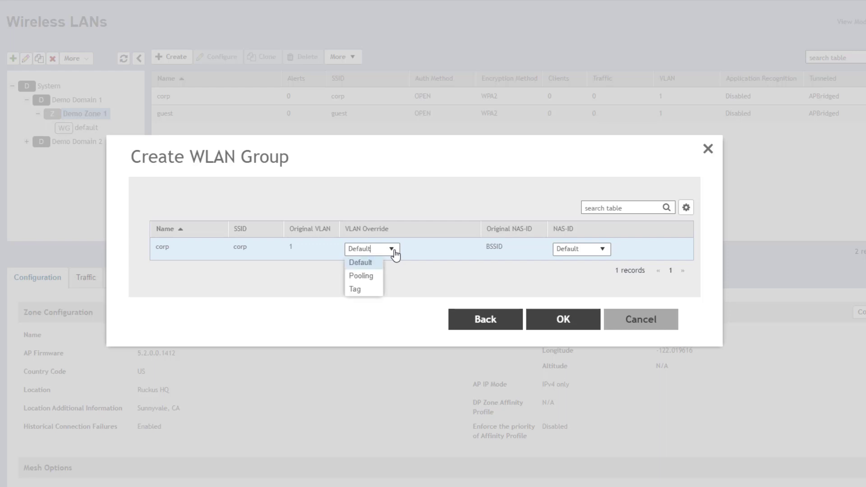
left_click(362, 276)
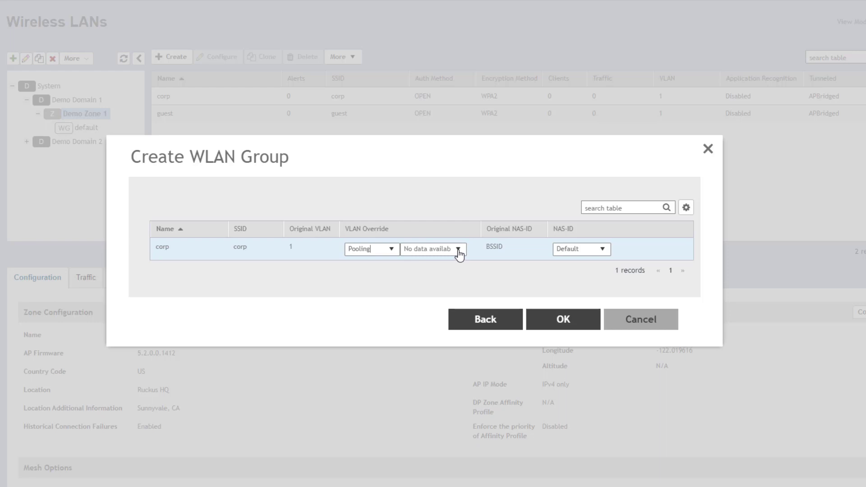
left_click(391, 250)
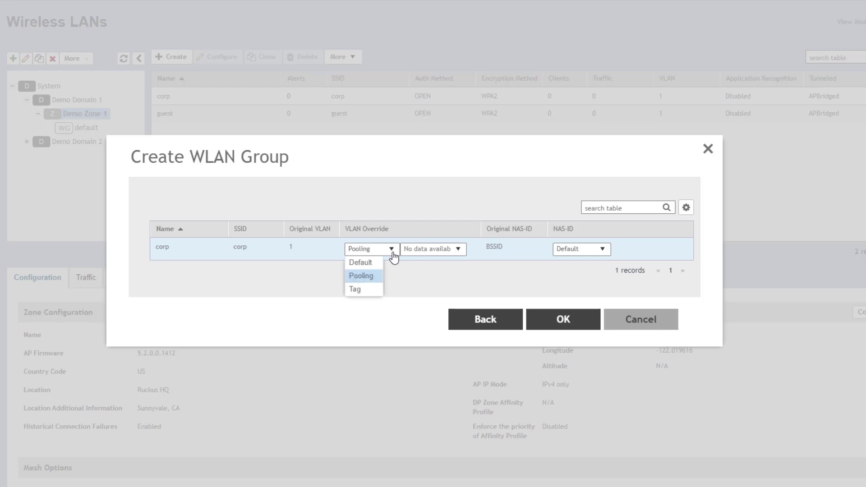
left_click(355, 289)
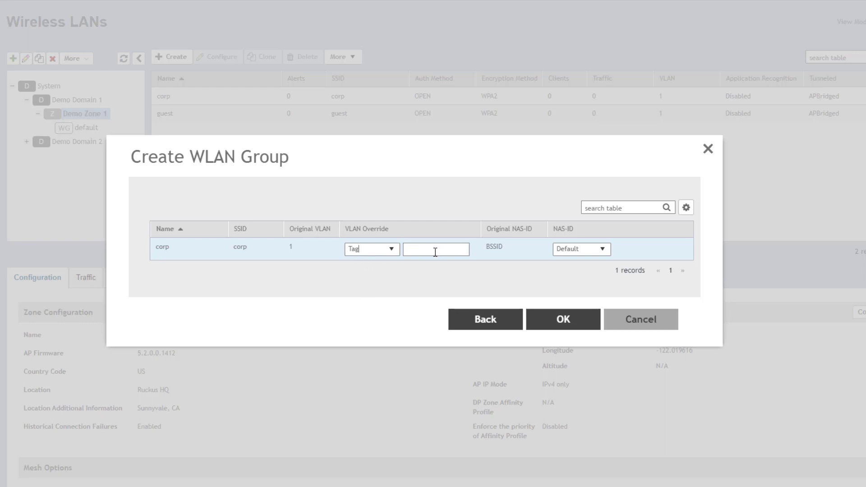
left_click(391, 251)
left_click(366, 265)
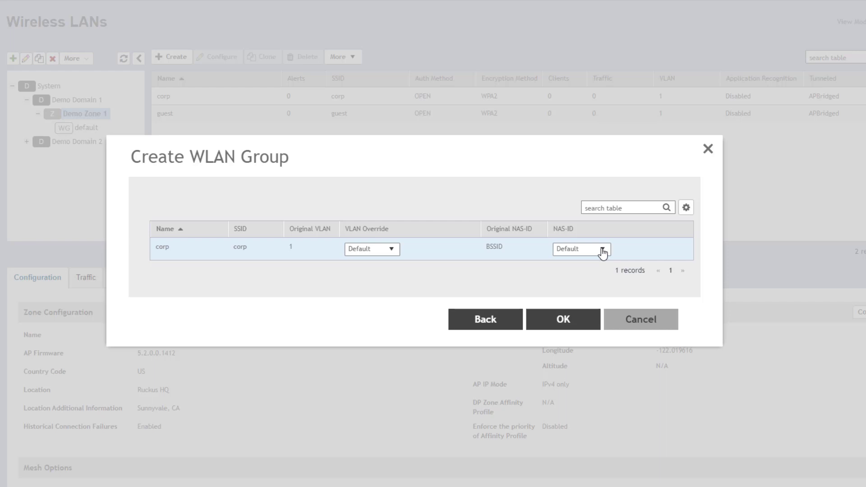
- Set corp's NAS-ID back to Default after trying User Defined, and save the Corp group
left_click(603, 253)
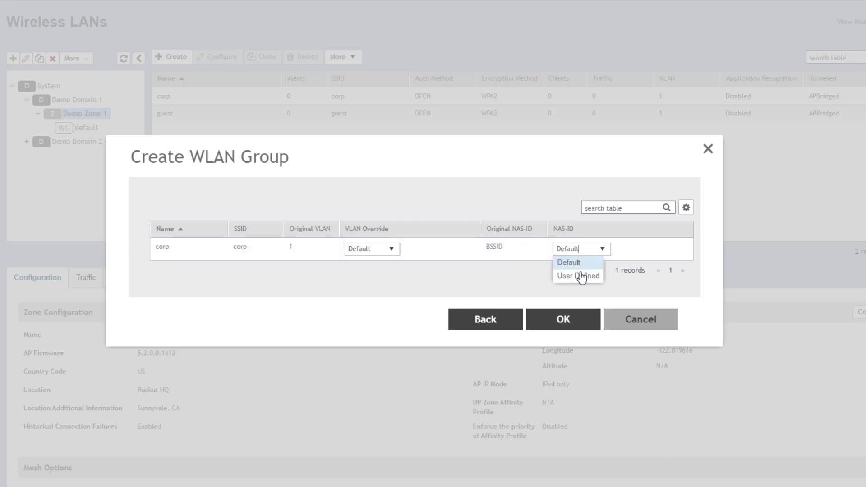
left_click(580, 274)
left_click(603, 249)
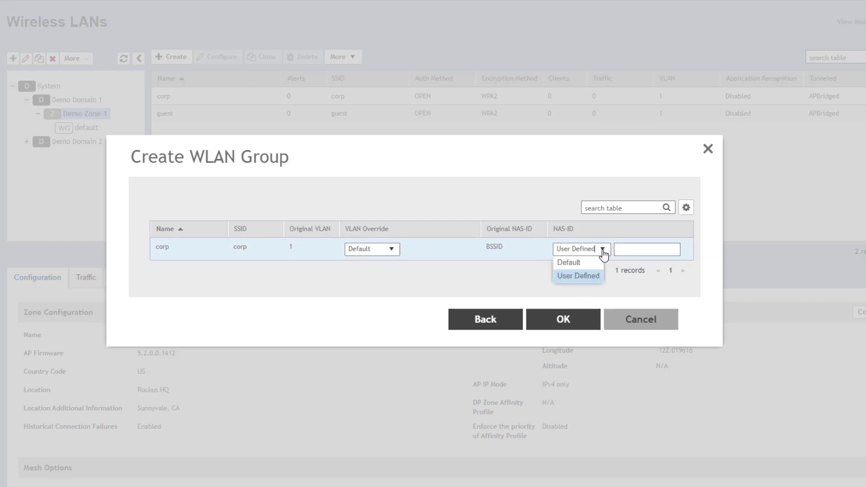
left_click(577, 264)
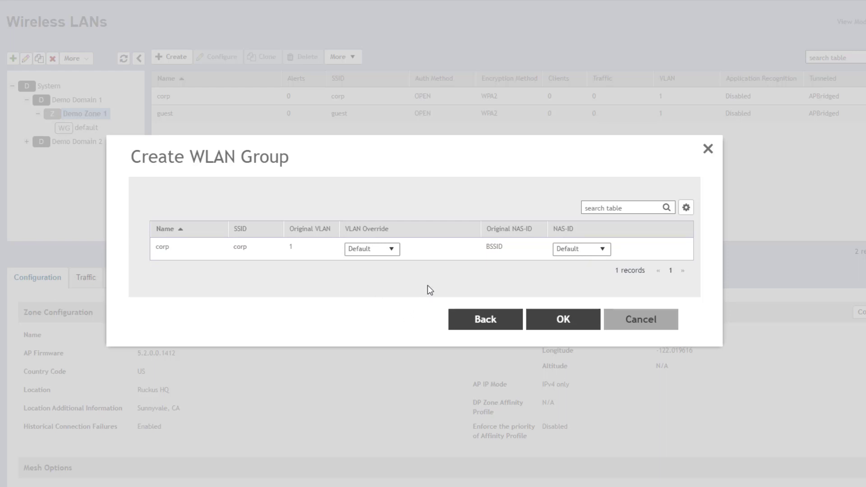
left_click(564, 321)
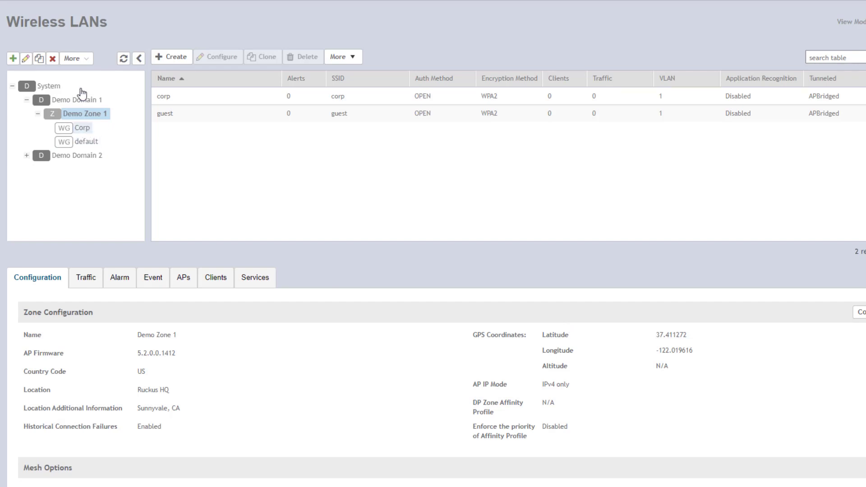
- Create a WLAN group named Guest containing the guest WLAN with default override settings
left_click(14, 59)
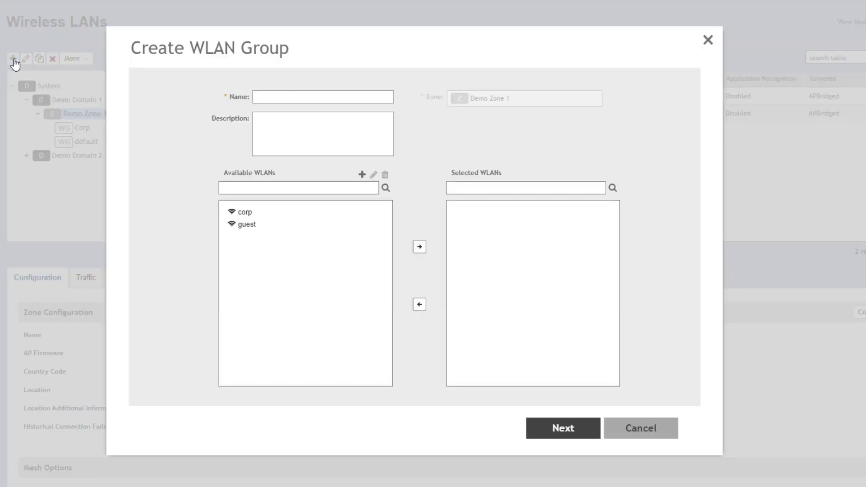
left_click(291, 96)
type("Guest")
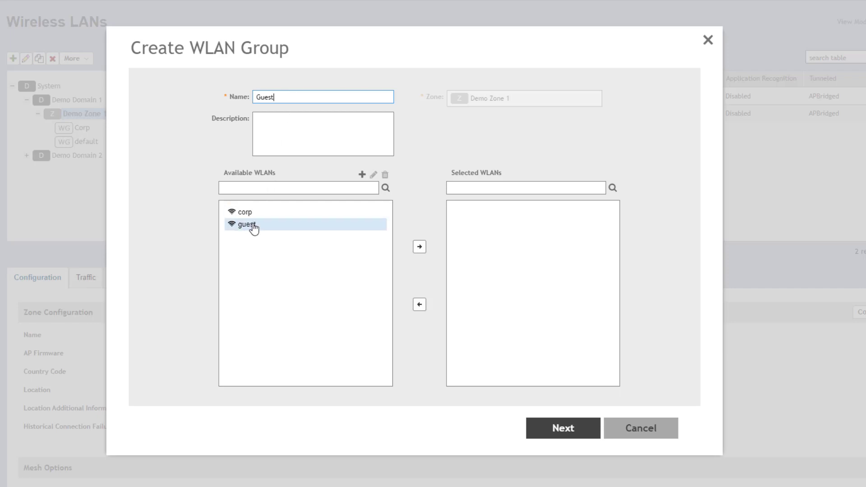
left_click(254, 229)
left_click(419, 247)
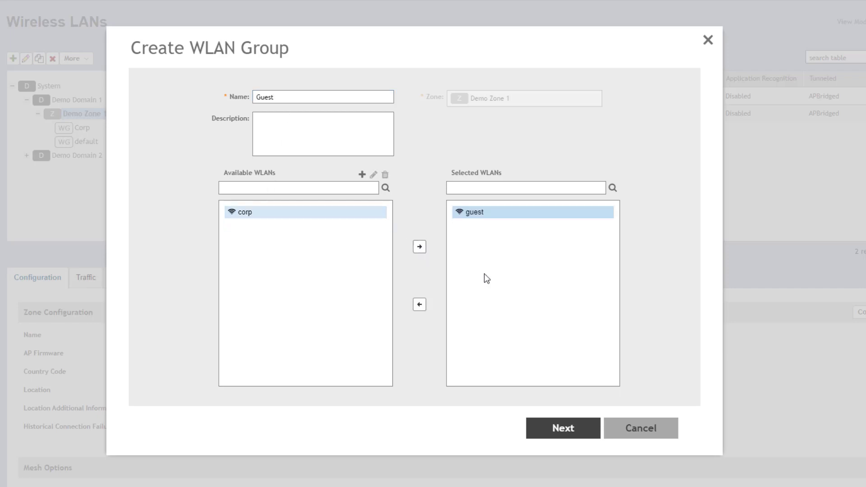
left_click(564, 429)
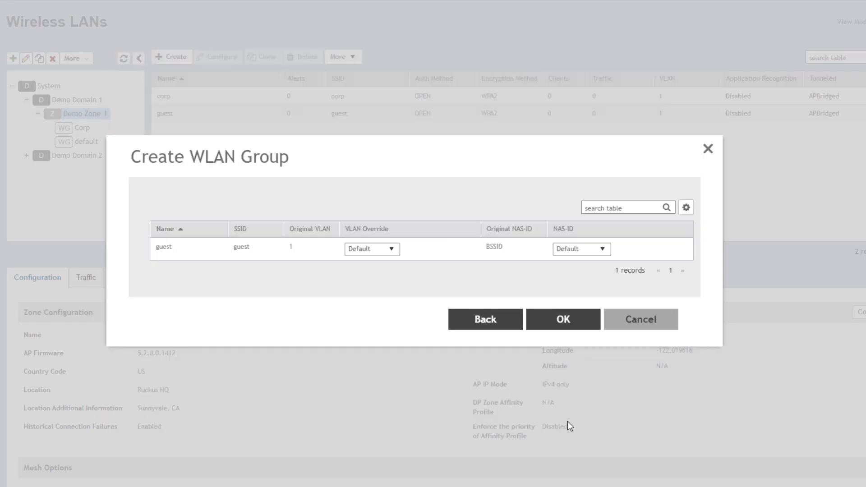
left_click(563, 319)
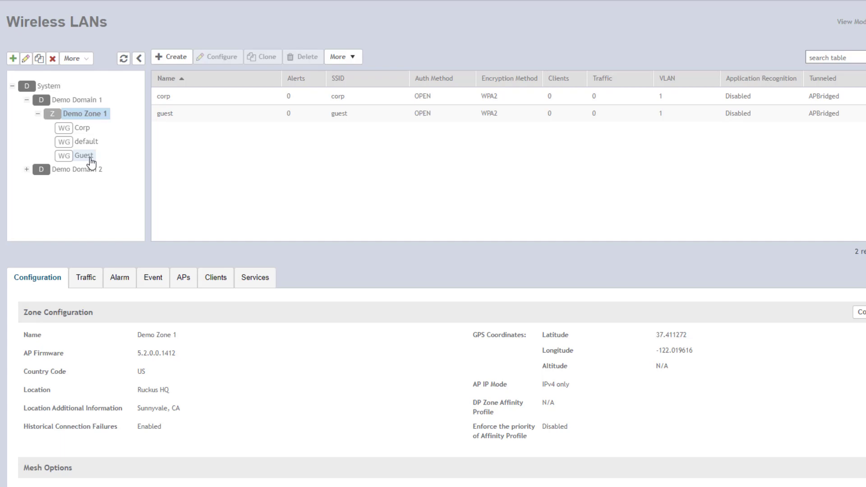
- Review the Corp, Guest and default groups' members in Demo Zone 1's tree
left_click(84, 129)
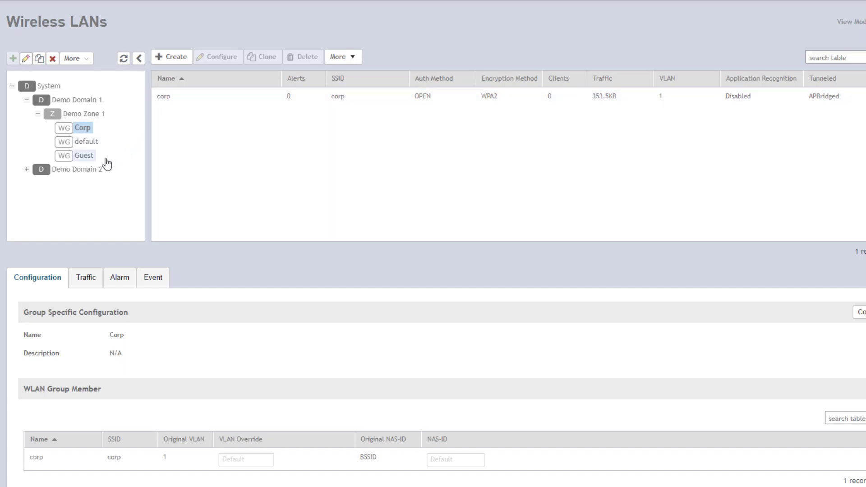
left_click(91, 156)
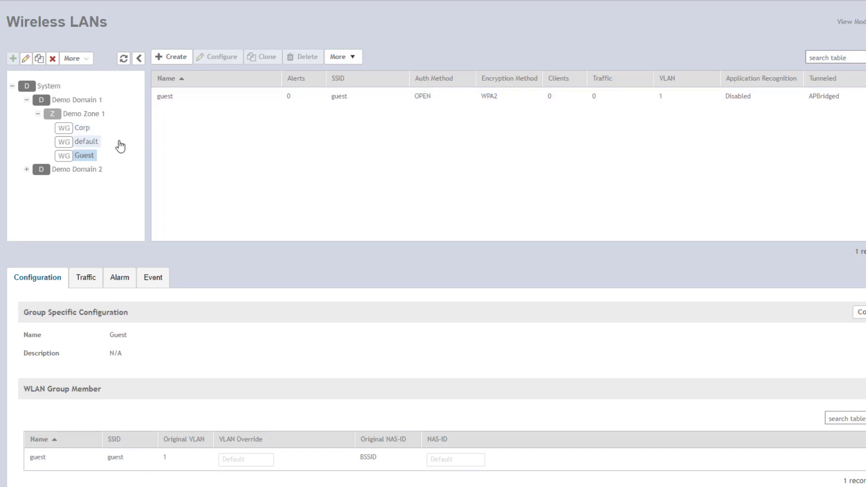
left_click(96, 148)
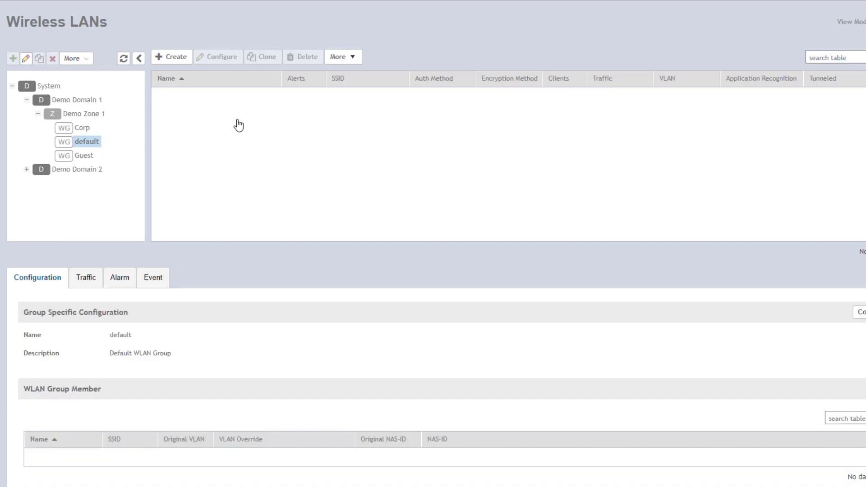